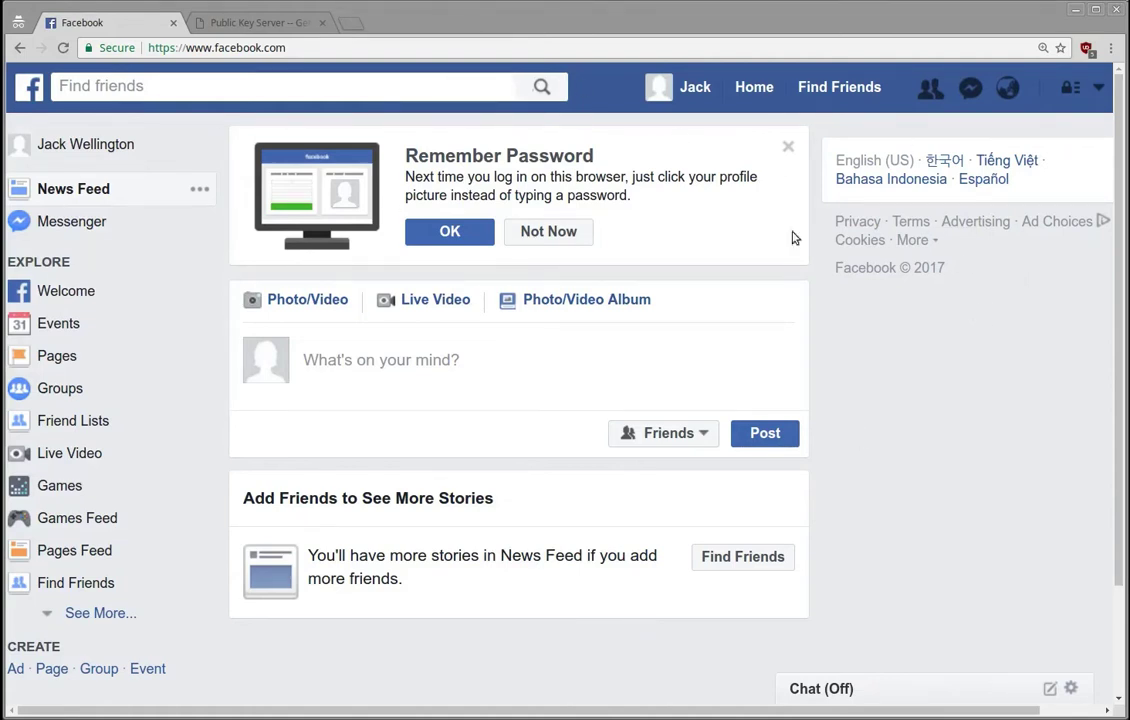
Step: Open the account menu from the down-arrow at the right of Facebook's top bar
{"action": "left_click", "coordinate": [1098, 88]}
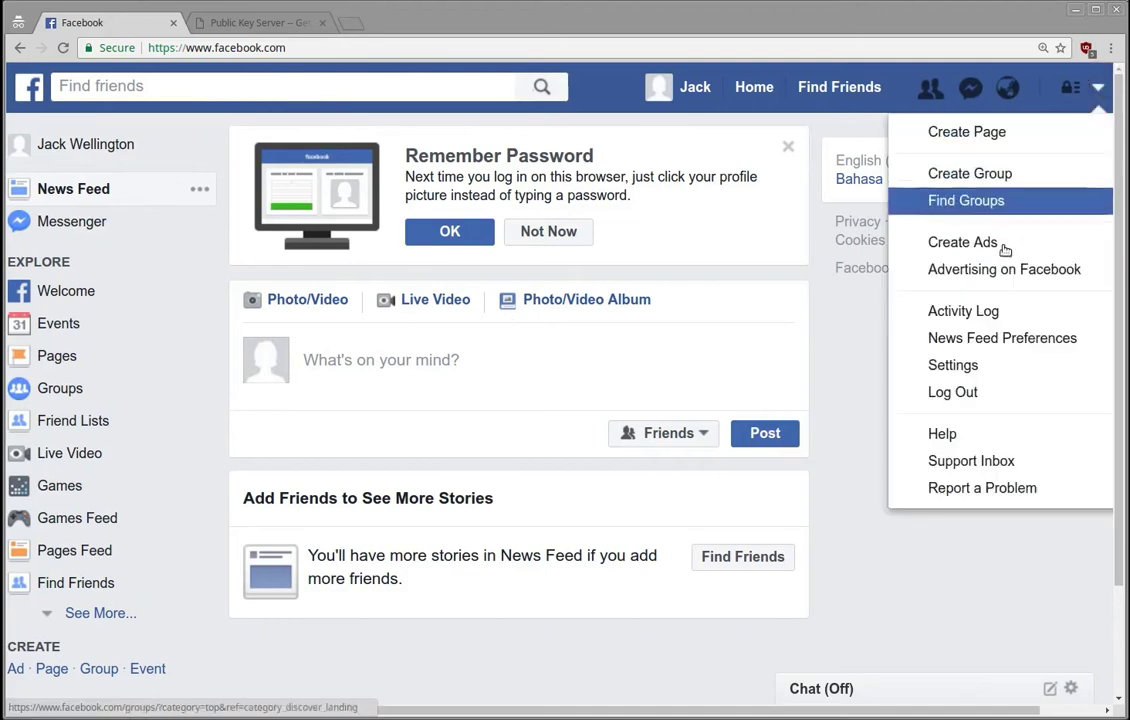
Step: Go to Settings, then to the Security section in the left sidebar
{"action": "left_click", "coordinate": [935, 368]}
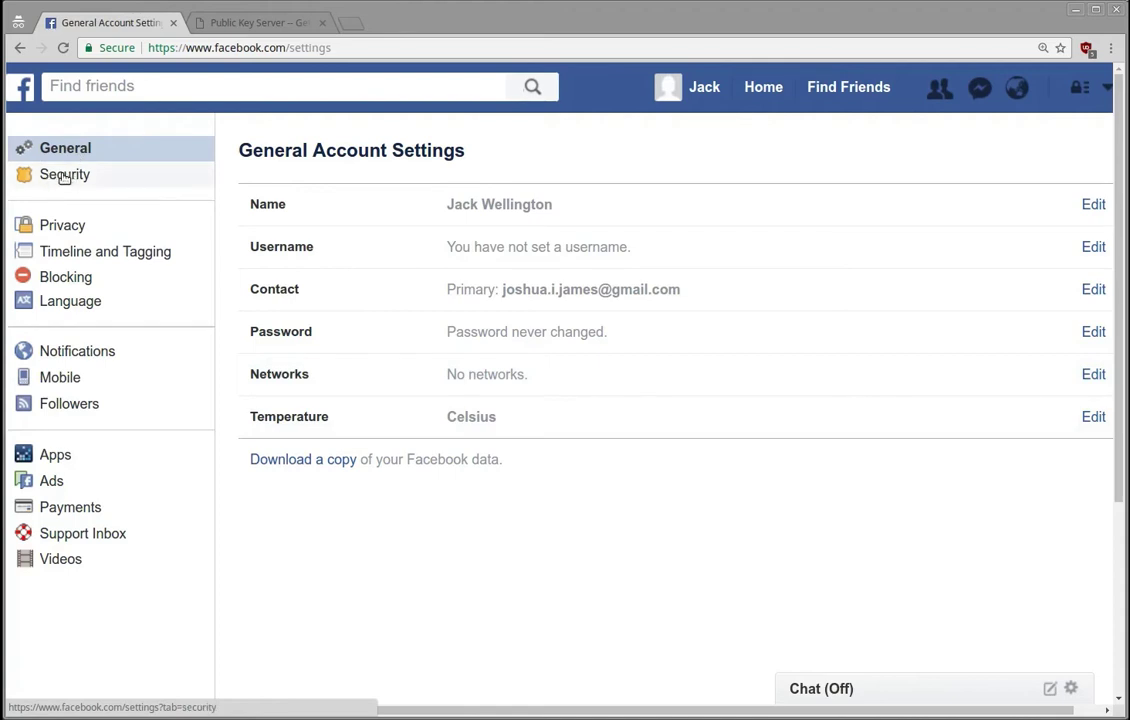
{"action": "left_click", "coordinate": [63, 176]}
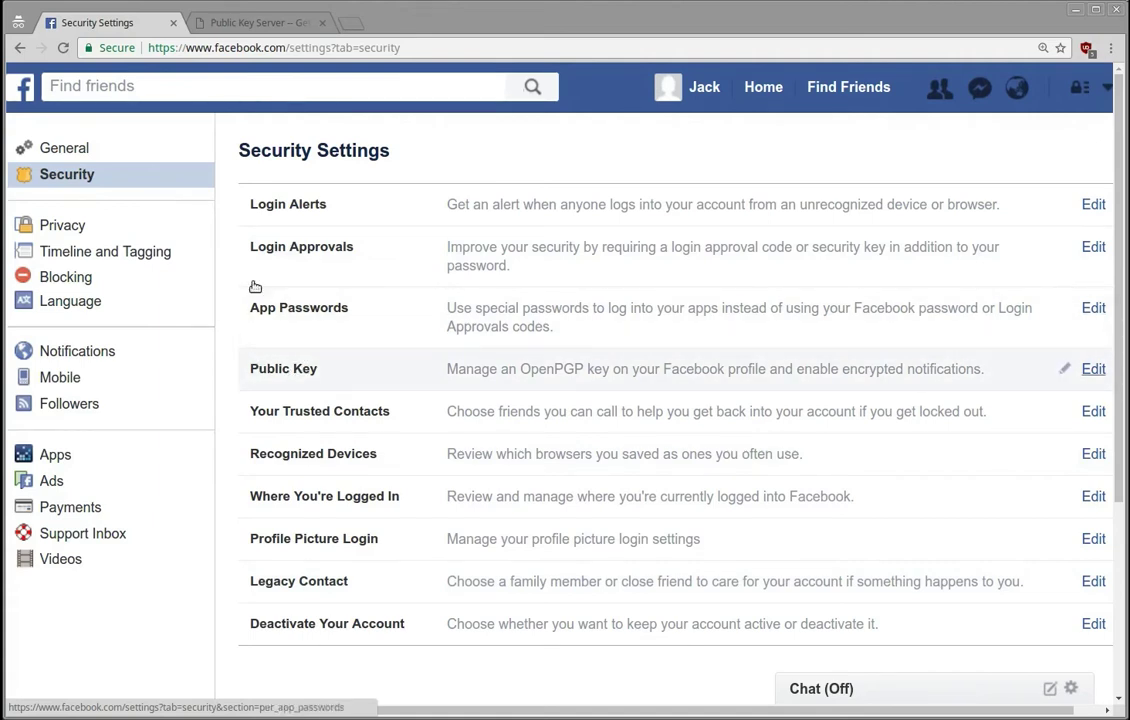
Step: Expand Login Approvals and preview the Add Phone confirmation dialog, then cancel it
{"action": "left_click", "coordinate": [517, 249]}
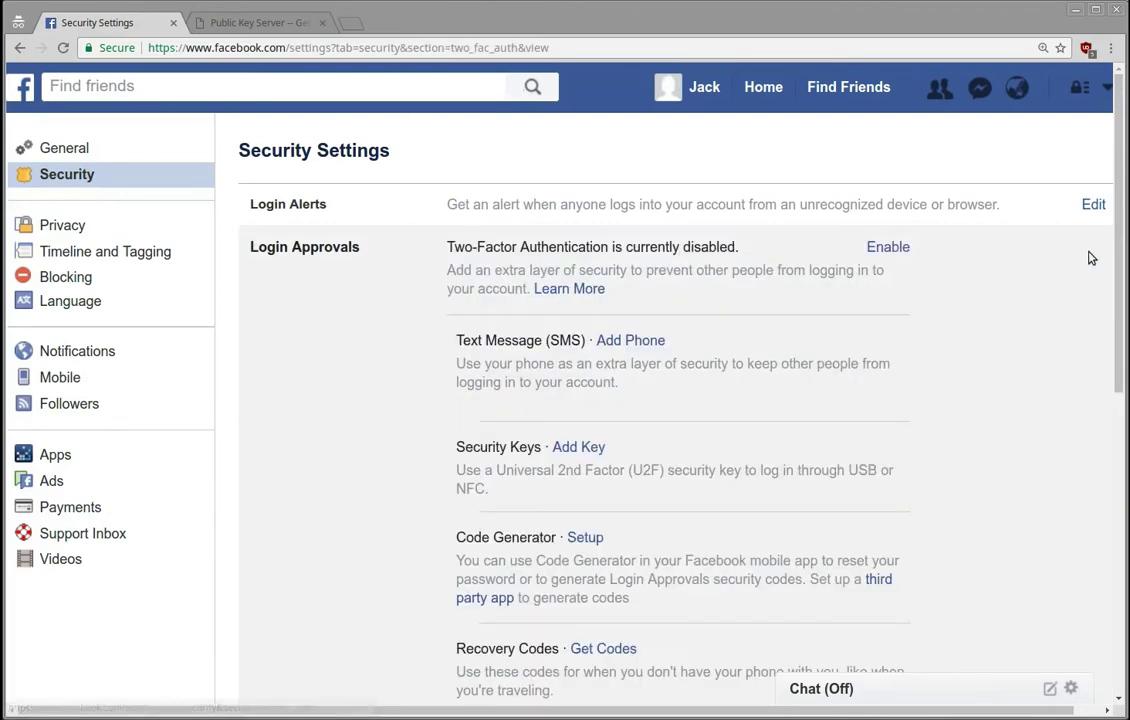
{"action": "scroll", "coordinate": [924, 218], "scroll_direction": "down", "scroll_amount": 1}
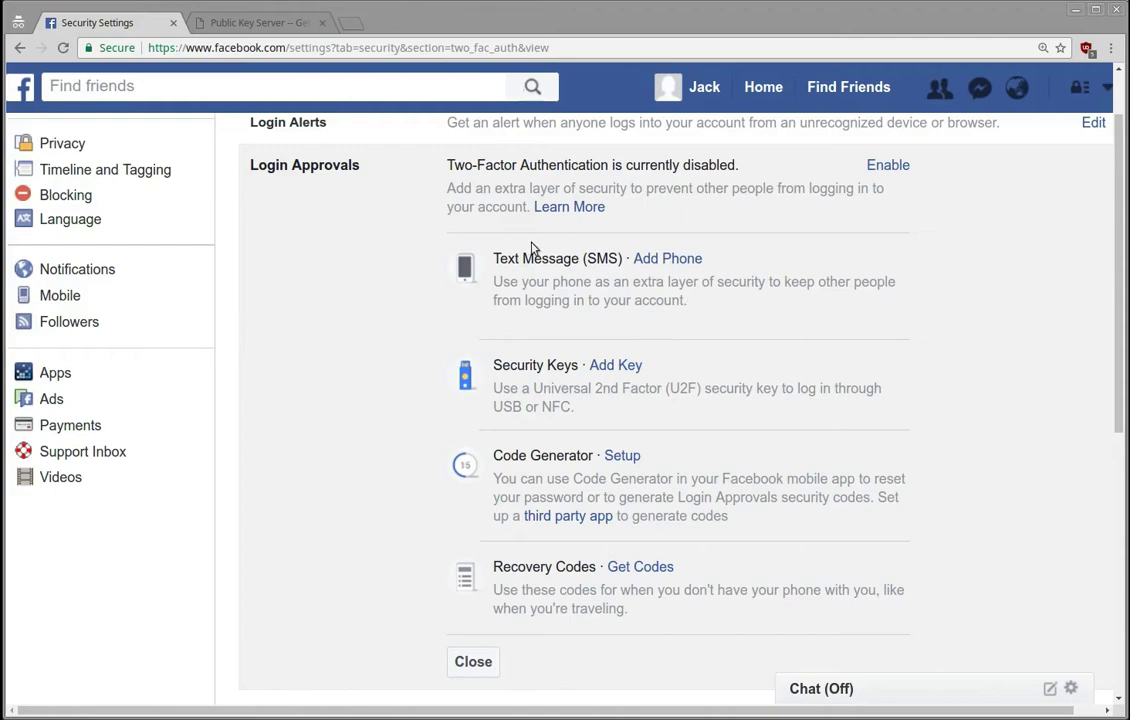
{"action": "left_click", "coordinate": [667, 258]}
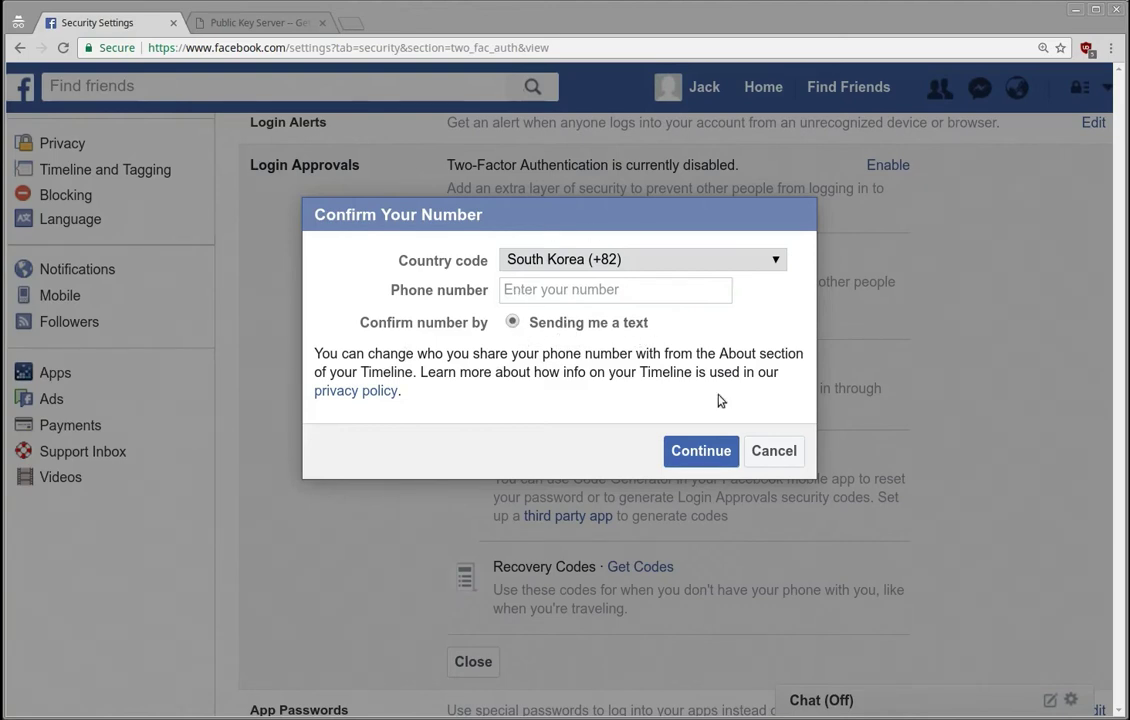
{"action": "left_click", "coordinate": [791, 452]}
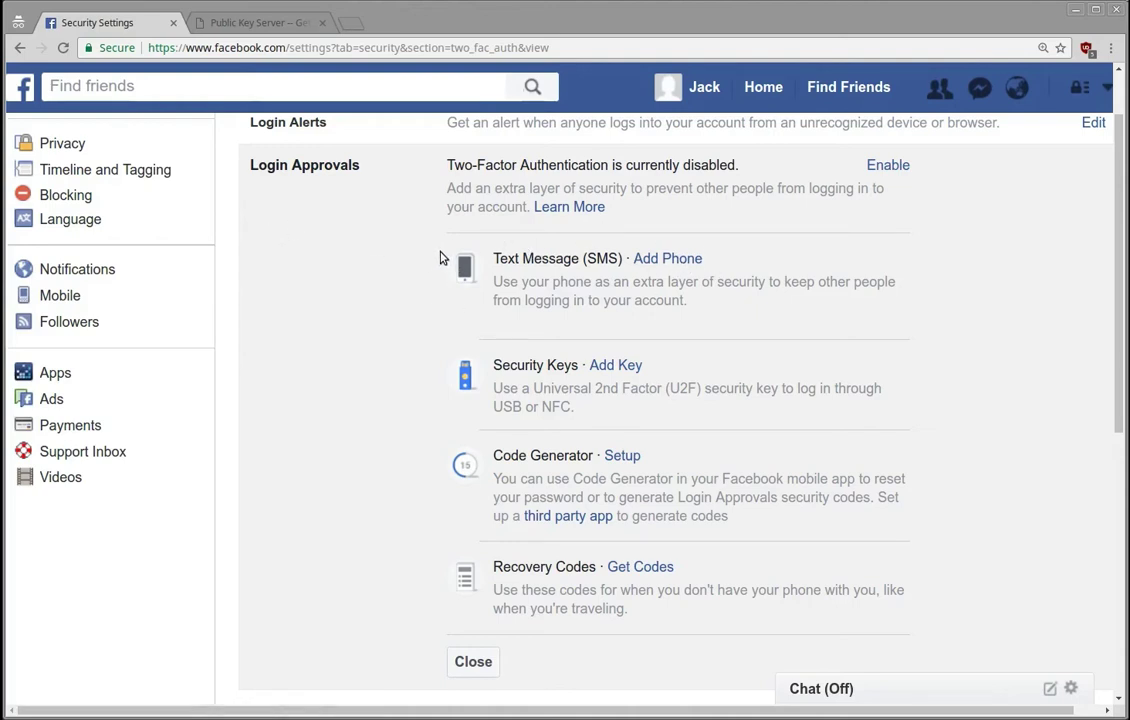
{"action": "scroll", "coordinate": [370, 255], "scroll_direction": "down", "scroll_amount": 1}
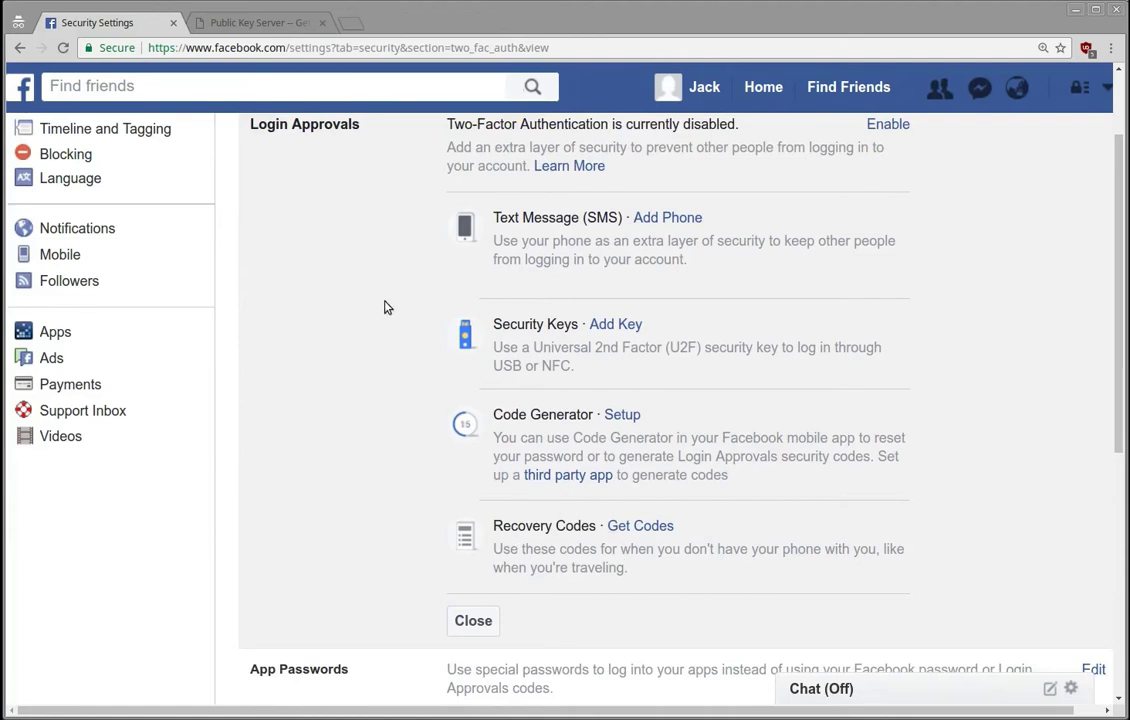
{"action": "scroll", "coordinate": [387, 307], "scroll_direction": "up", "scroll_amount": 1}
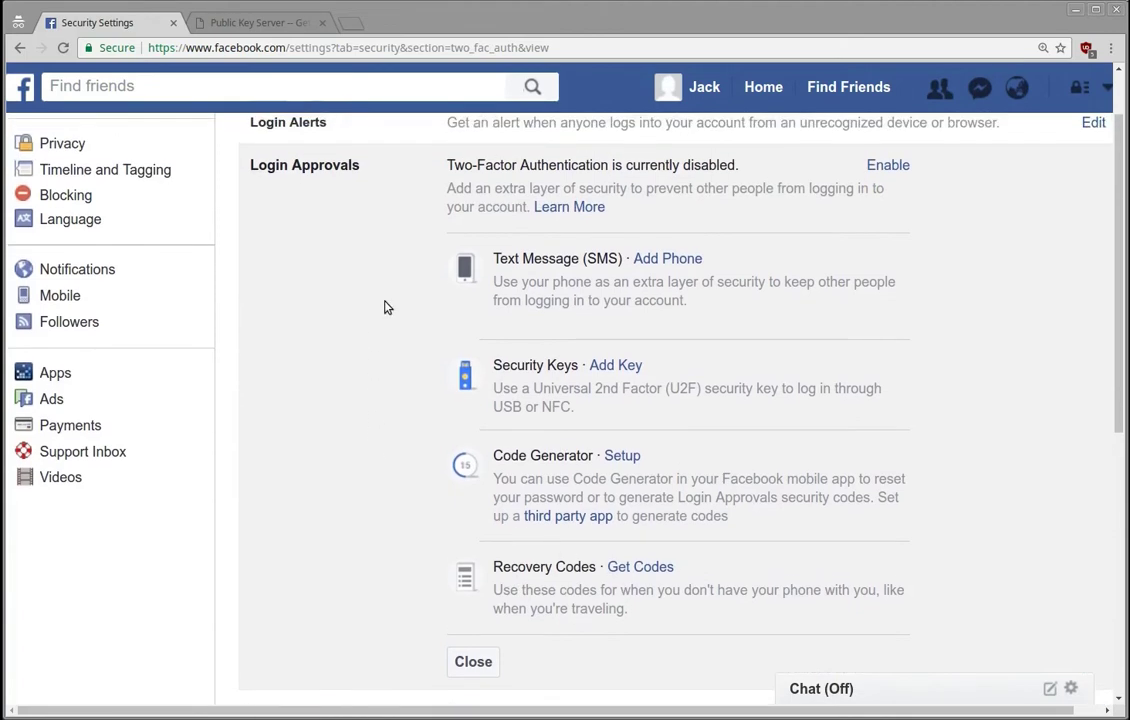
{"action": "left_click", "coordinate": [449, 163]}
{"action": "left_click_drag", "start_coordinate": [625, 153], "coordinate": [740, 160]}
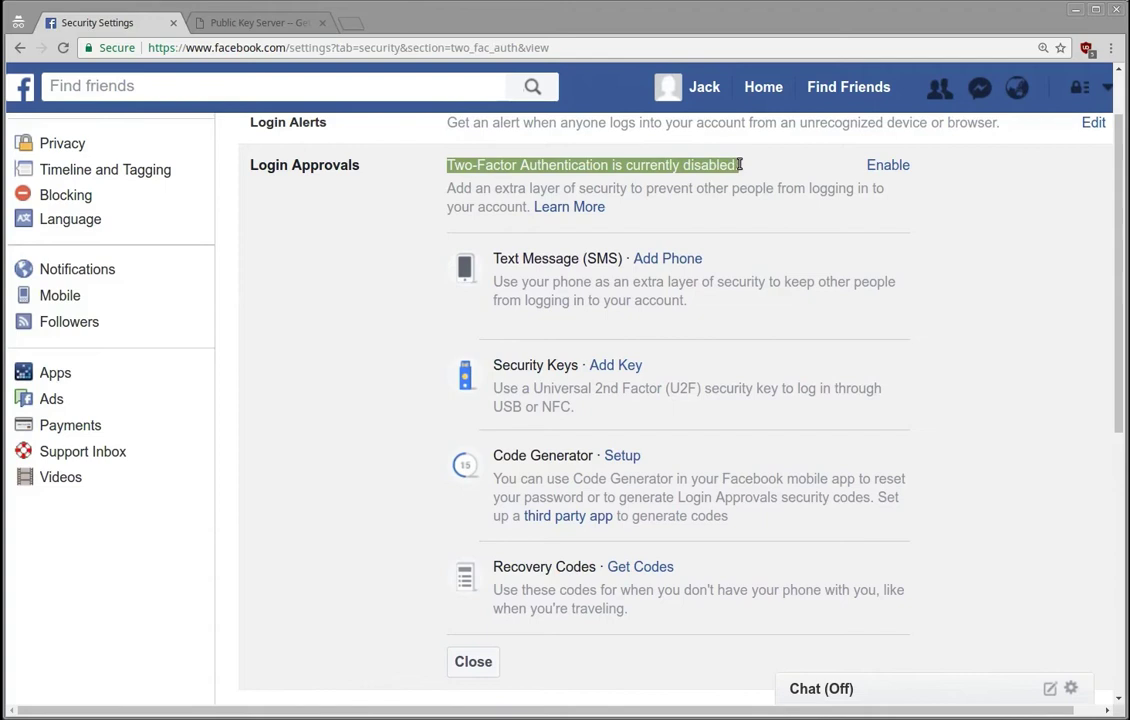
{"action": "left_click", "coordinate": [304, 435]}
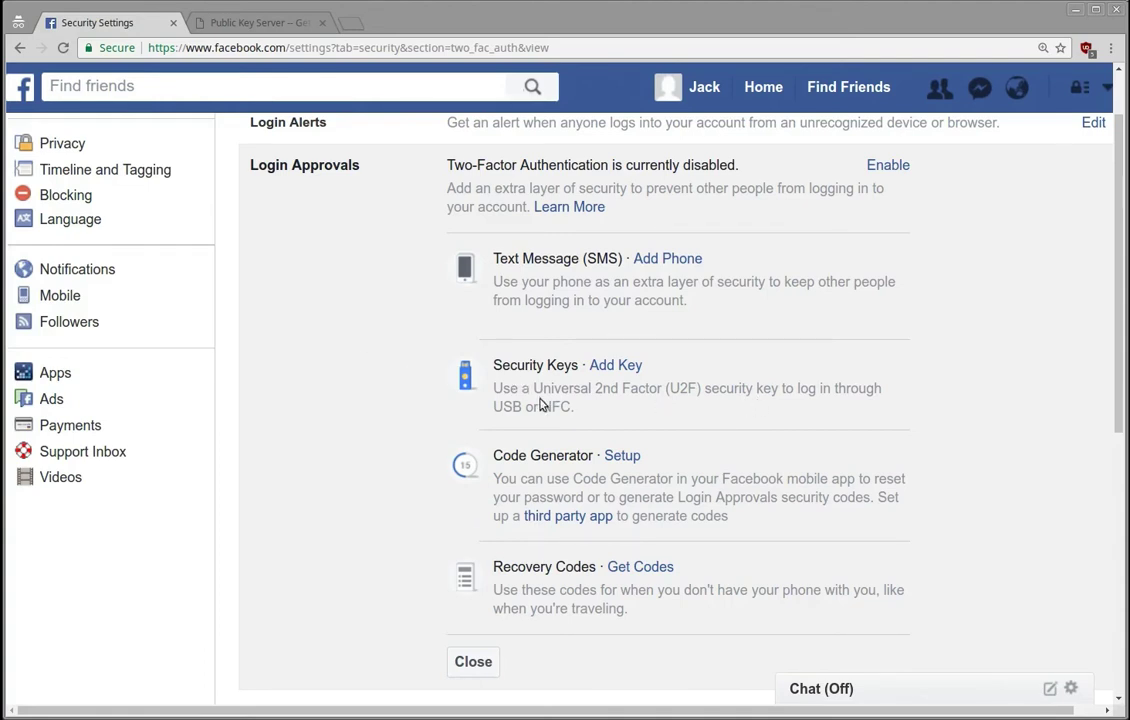
Step: Select the word NFC in the Security Keys description
{"action": "left_click_drag", "start_coordinate": [542, 405], "coordinate": [576, 405]}
Step: Bring up the Add Security Key dialog with Add Key beside Security Keys
{"action": "left_click", "coordinate": [617, 366]}
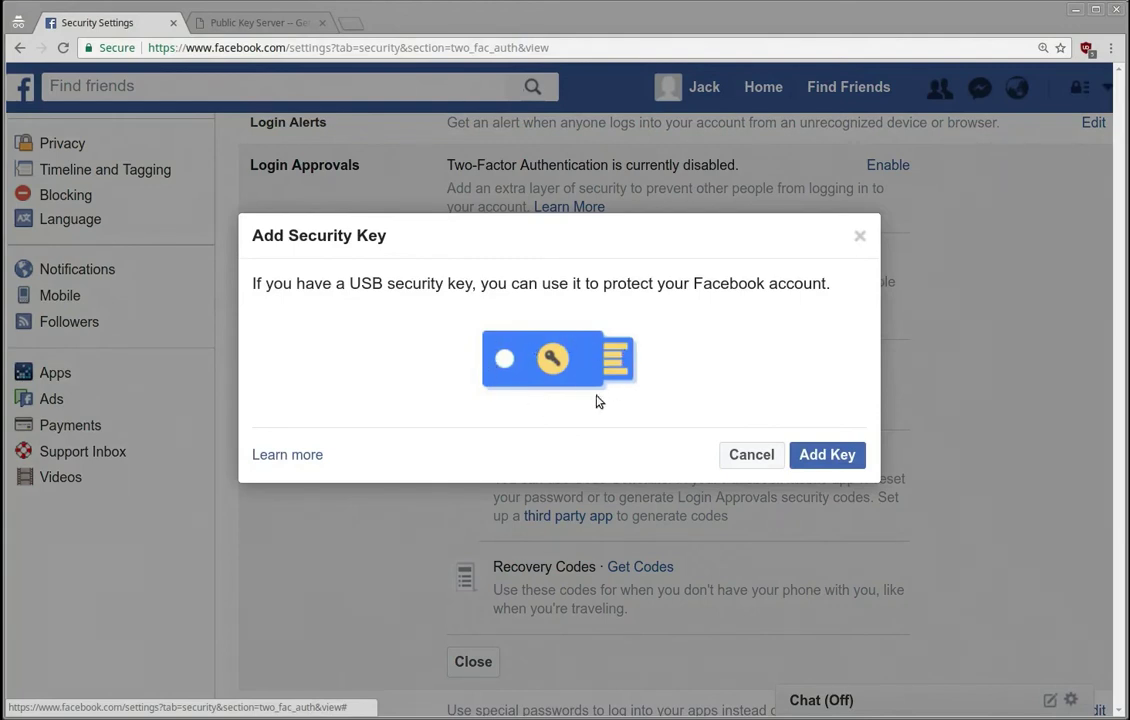
Step: Search 'yubikey' in a new browser tab and open the Yubico homepage from the results
{"action": "left_click", "coordinate": [300, 22]}
{"action": "key", "text": "ctrl+t"}
{"action": "type", "text": "y"}
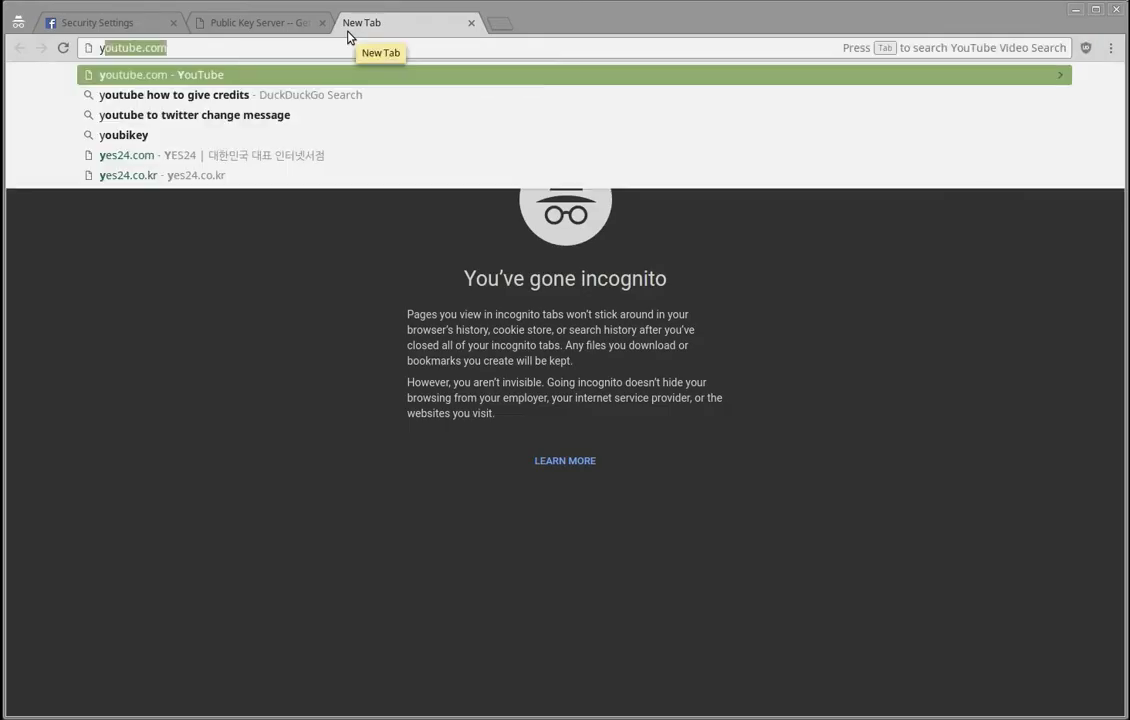
{"action": "type", "text": "ubikiey"}
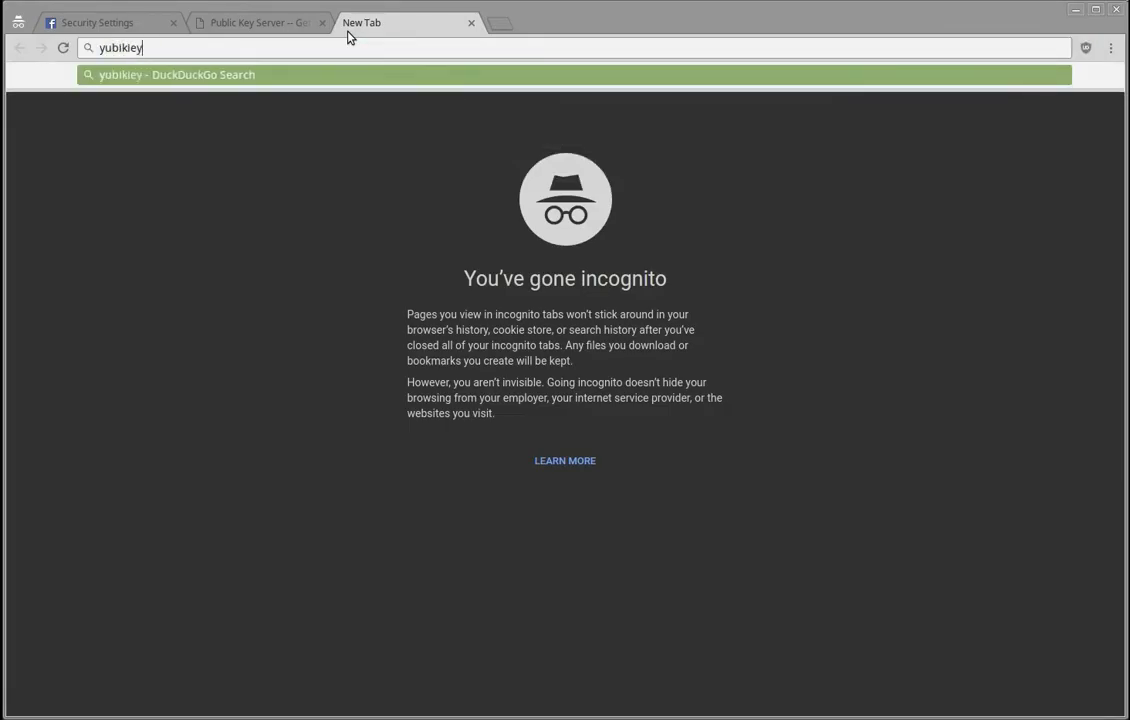
{"action": "key", "text": "Return"}
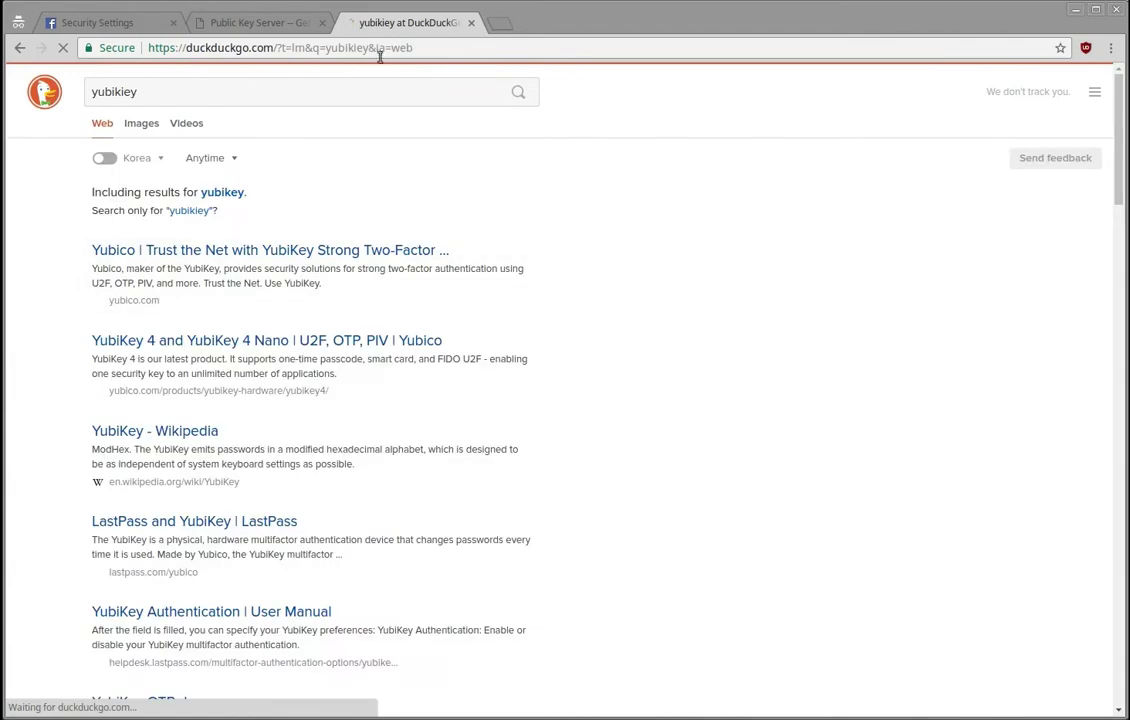
{"action": "left_click", "coordinate": [163, 249]}
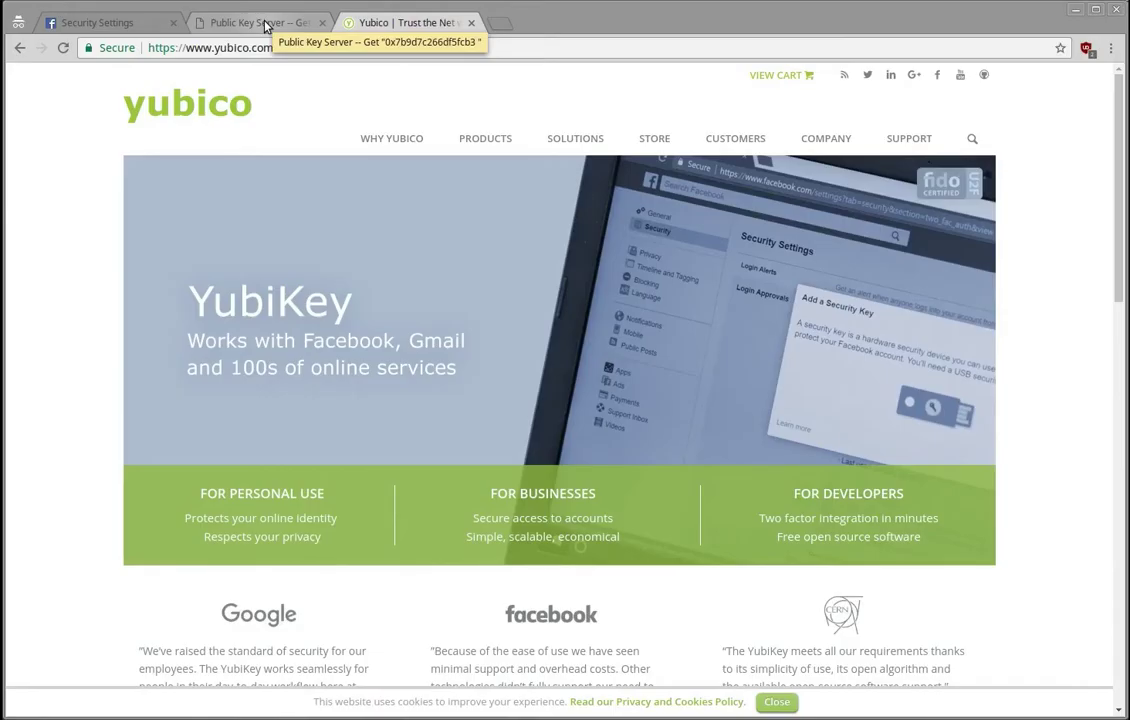
{"action": "left_click", "coordinate": [267, 24]}
Step: Switch back to the Facebook Security Settings tab with the Add Security Key prompt
{"action": "left_click", "coordinate": [48, 23]}
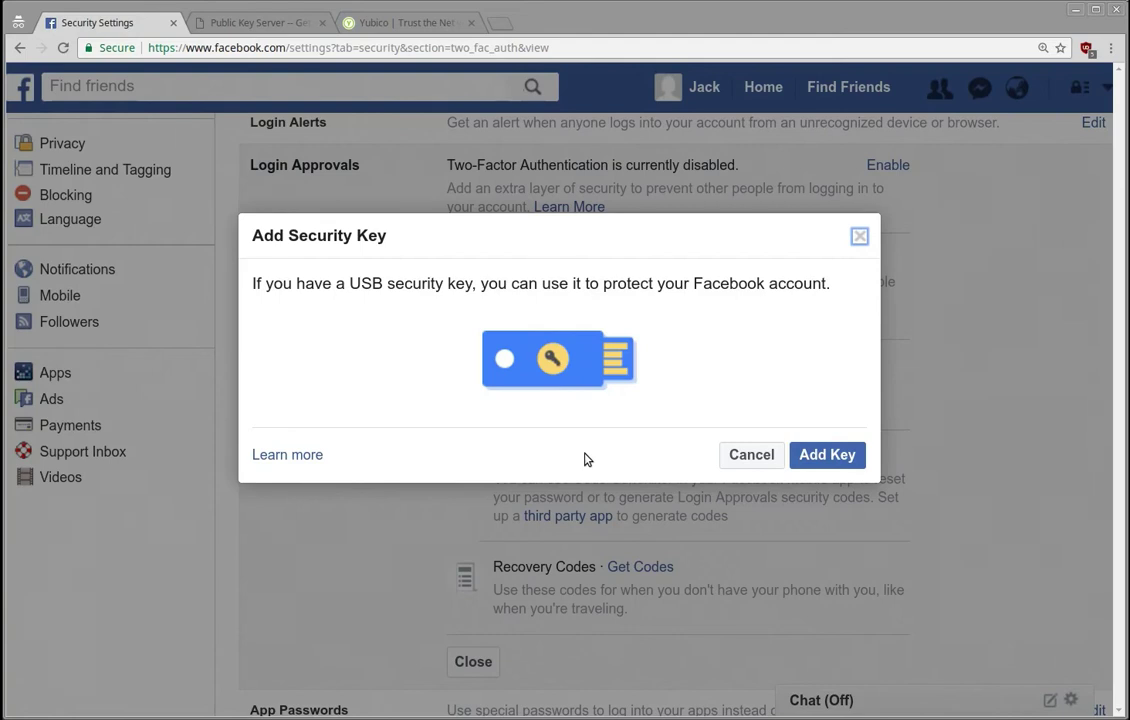
Step: Start adding a USB security key and re-enter the account password to reach Insert Security Key
{"action": "left_click", "coordinate": [826, 458]}
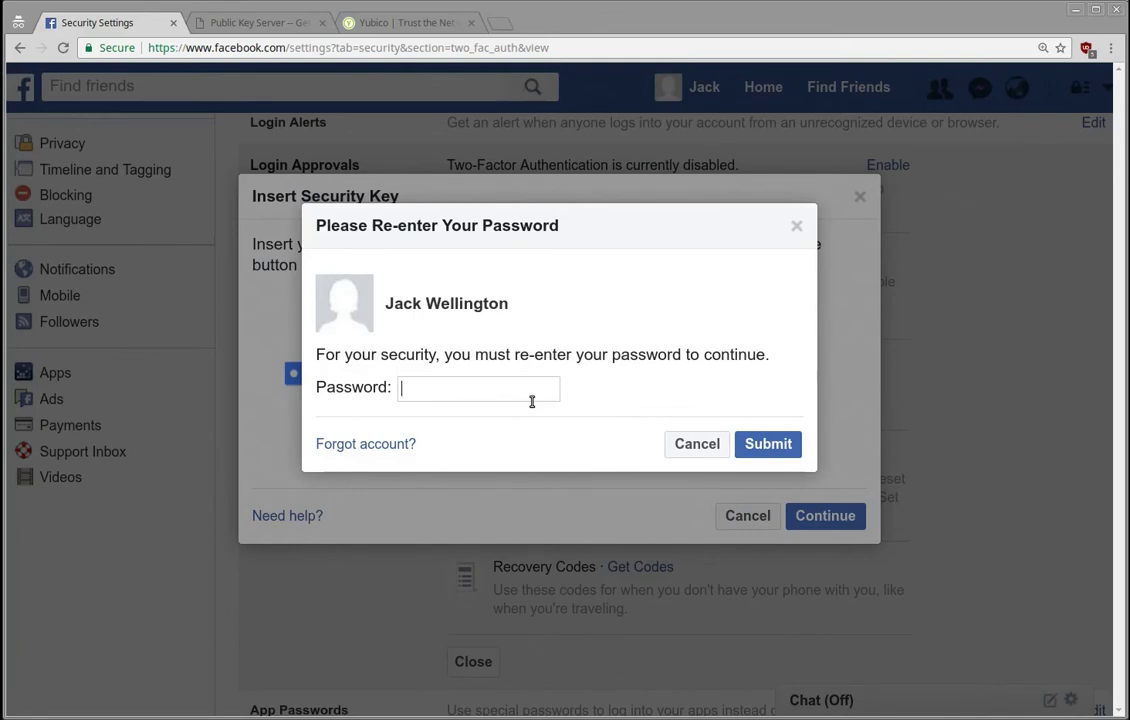
{"action": "type", "text": "****"}
{"action": "left_click", "coordinate": [766, 444]}
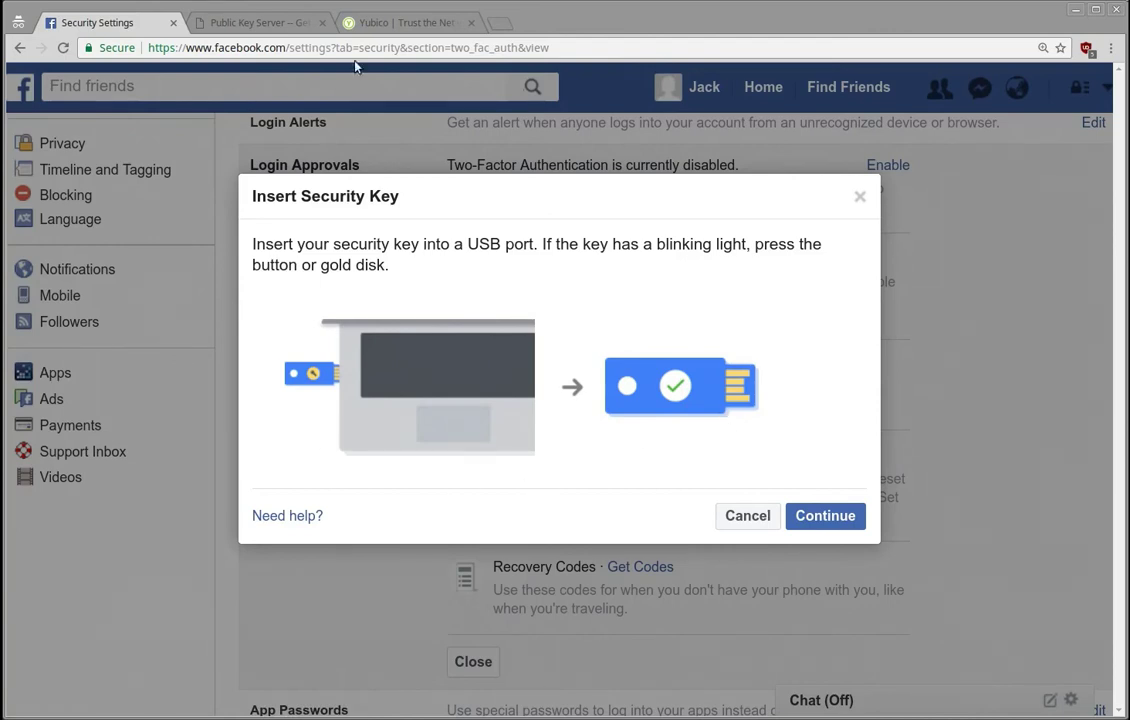
{"action": "left_click", "coordinate": [383, 27]}
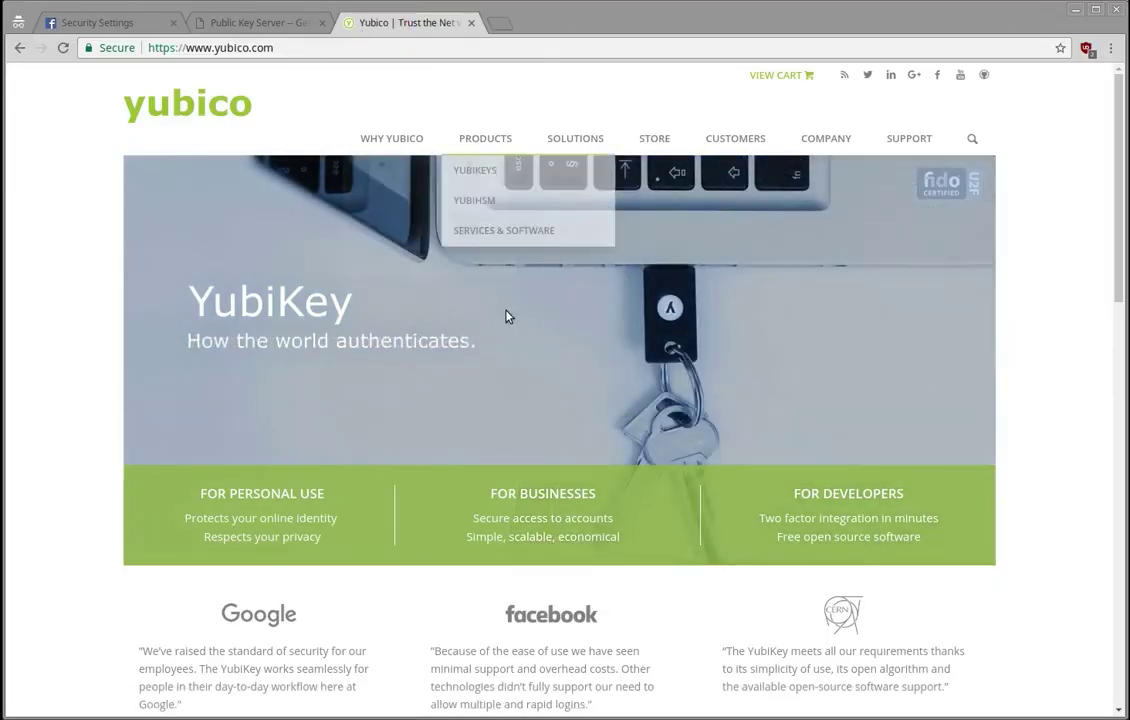
{"action": "scroll", "coordinate": [130, 390], "scroll_direction": "down", "scroll_amount": 3}
{"action": "scroll", "coordinate": [140, 398], "scroll_direction": "down", "scroll_amount": 3}
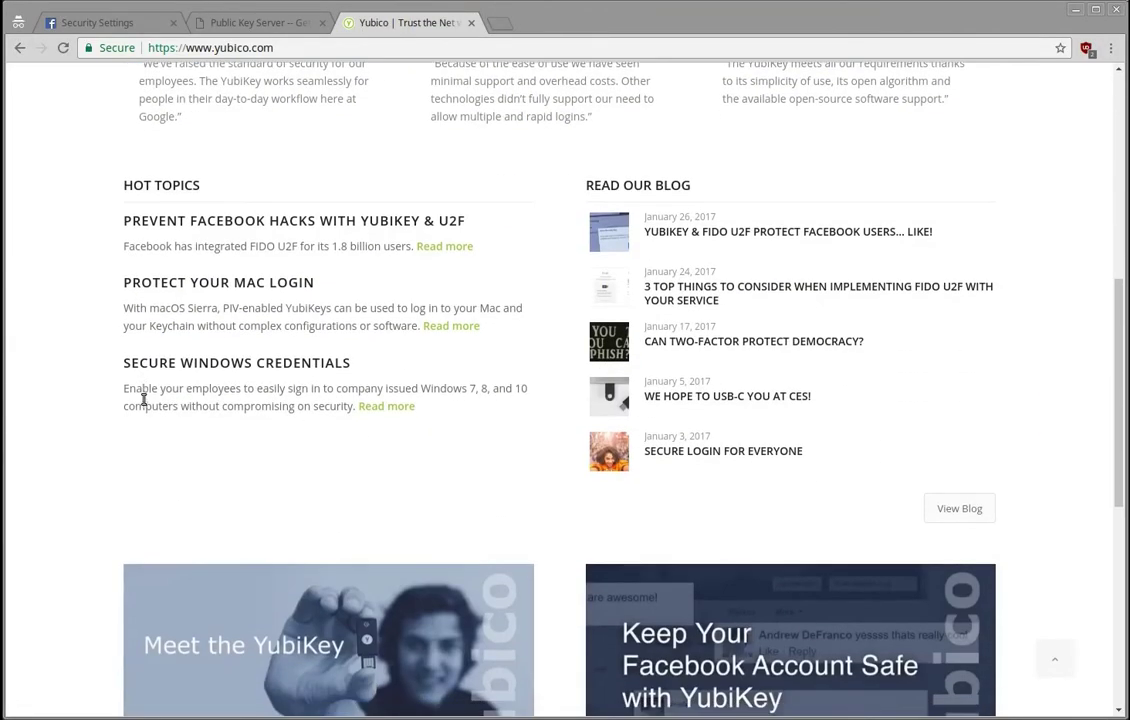
{"action": "scroll", "coordinate": [145, 400], "scroll_direction": "up", "scroll_amount": 5}
{"action": "scroll", "coordinate": [148, 400], "scroll_direction": "up", "scroll_amount": 1}
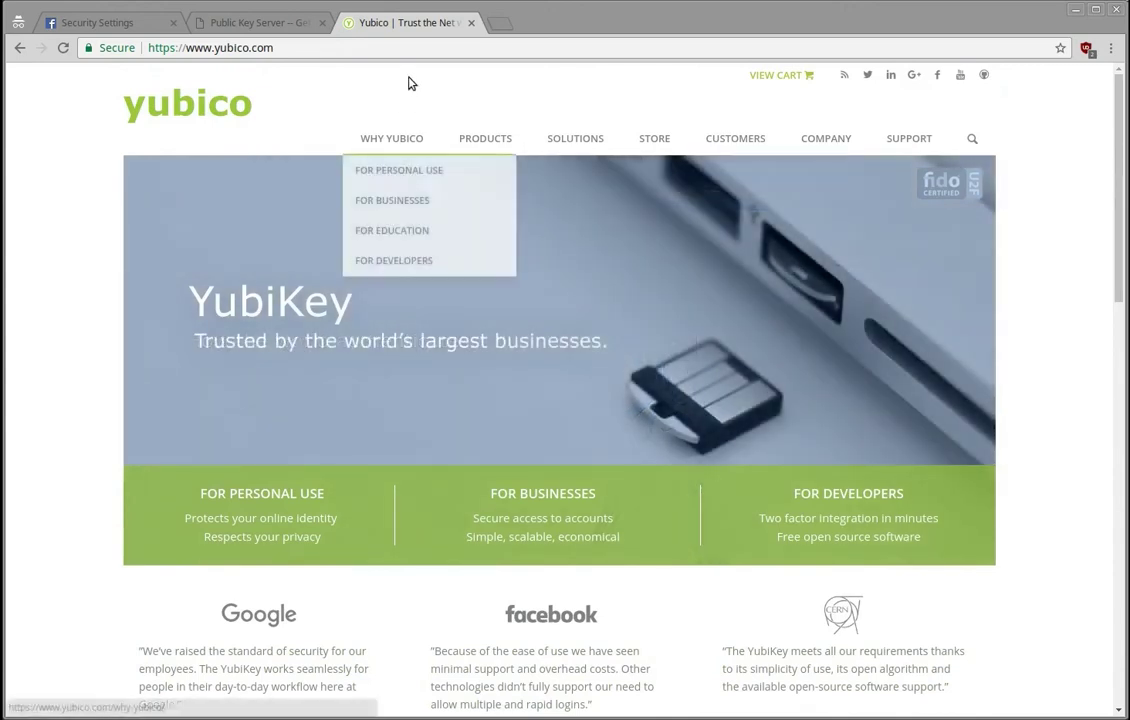
Step: Back on the Facebook tab, cancel the Insert Security Key dialog
{"action": "left_click", "coordinate": [104, 32]}
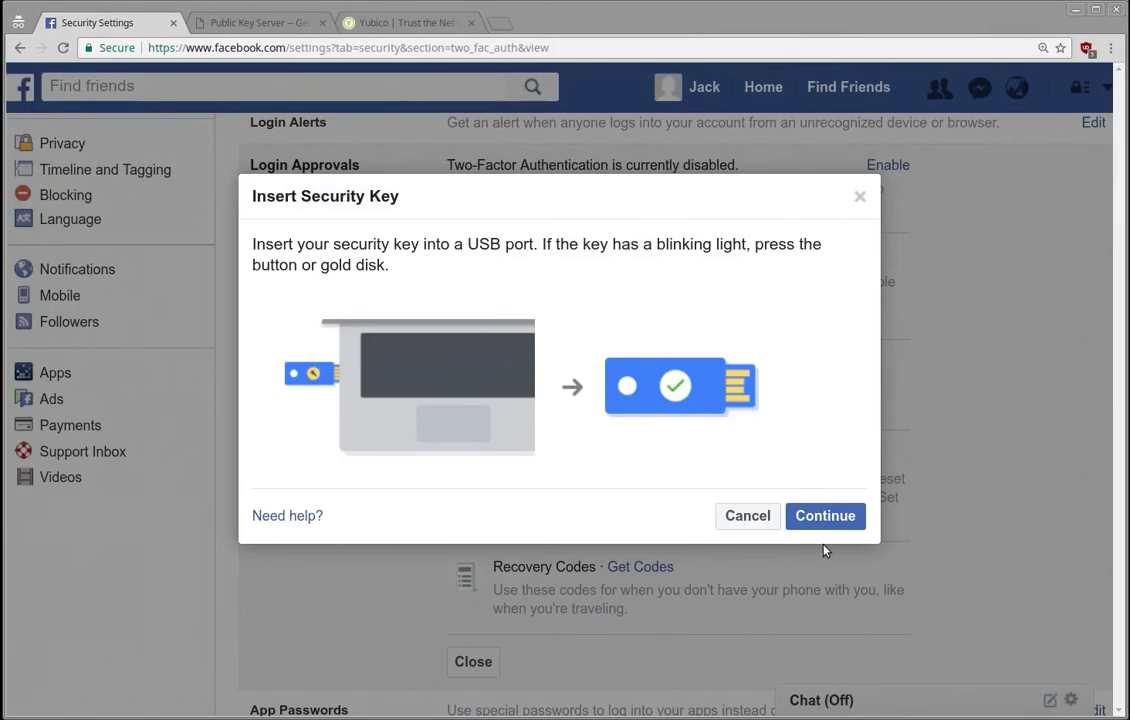
{"action": "left_click", "coordinate": [763, 518]}
{"action": "key", "text": "ctrl+plus"}
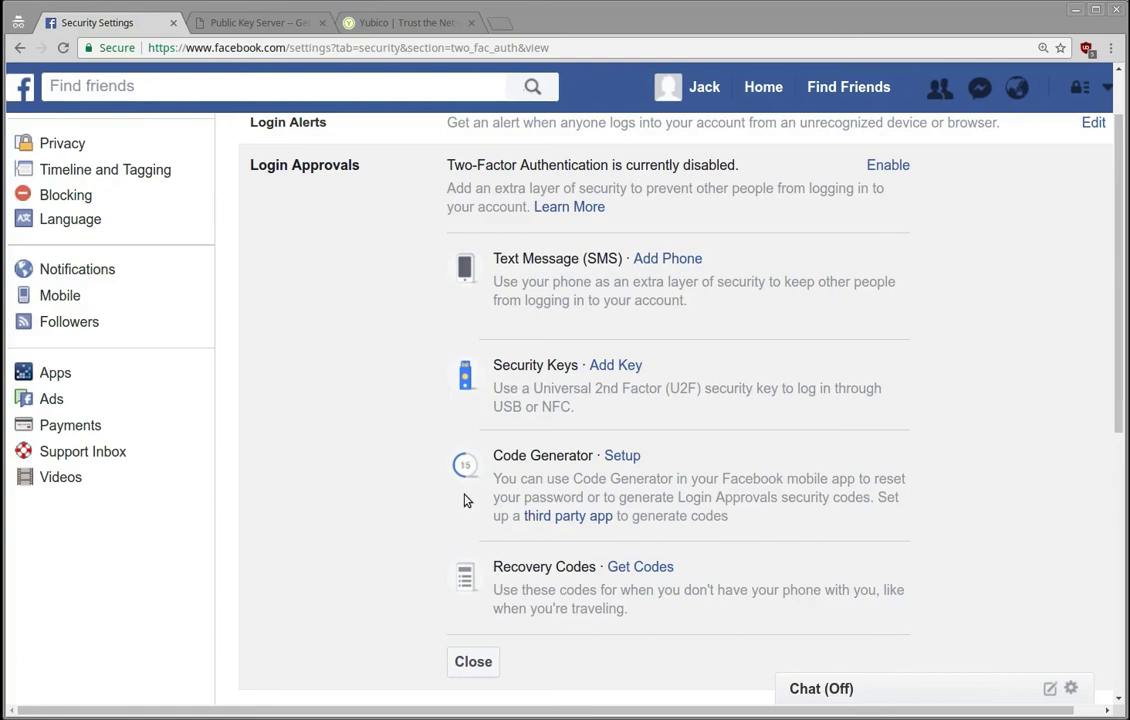
{"action": "left_click", "coordinate": [575, 517]}
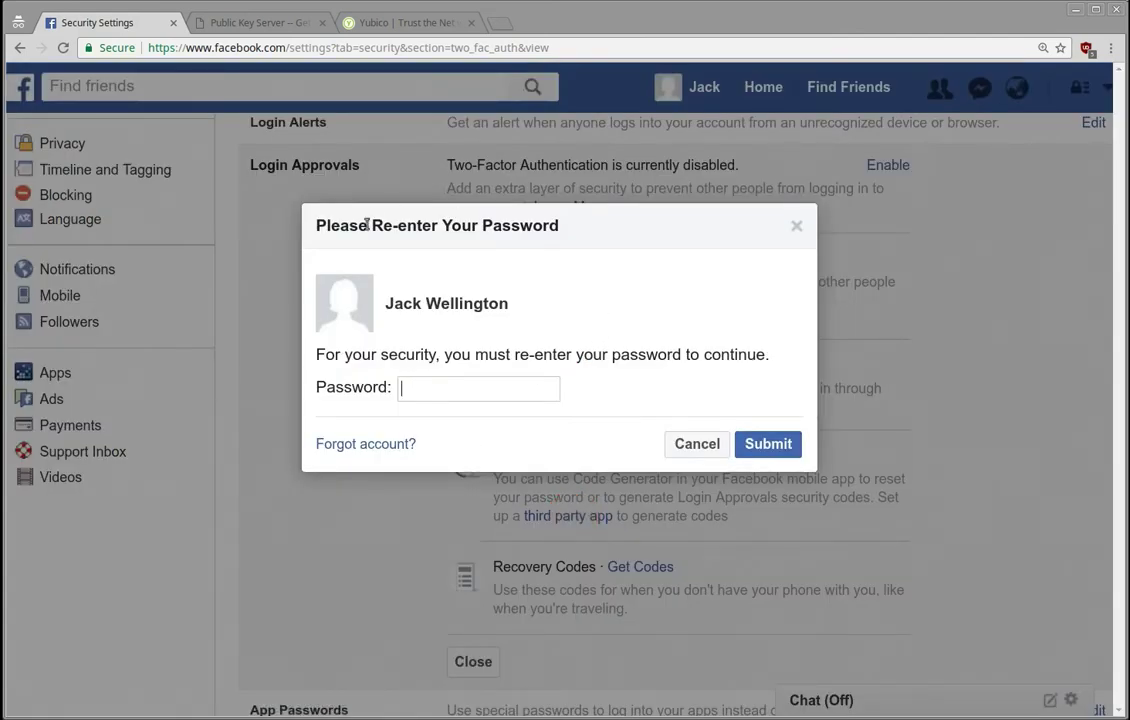
{"action": "left_click", "coordinate": [694, 444]}
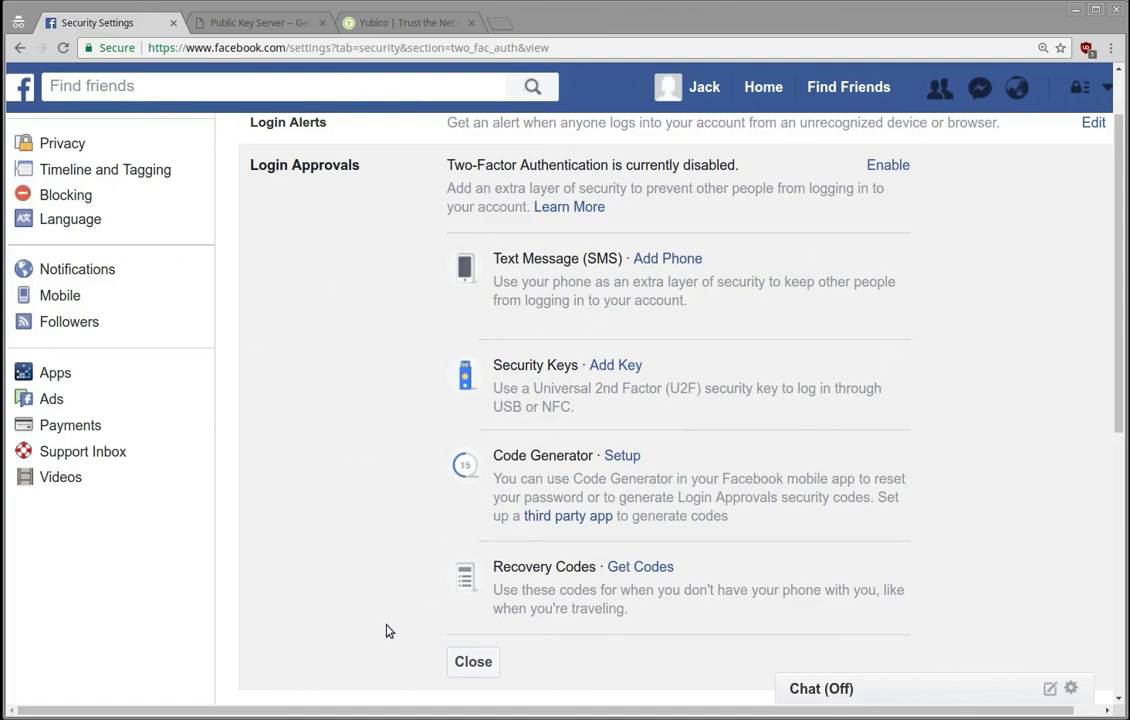
{"action": "scroll", "coordinate": [424, 543], "scroll_direction": "down", "scroll_amount": 5}
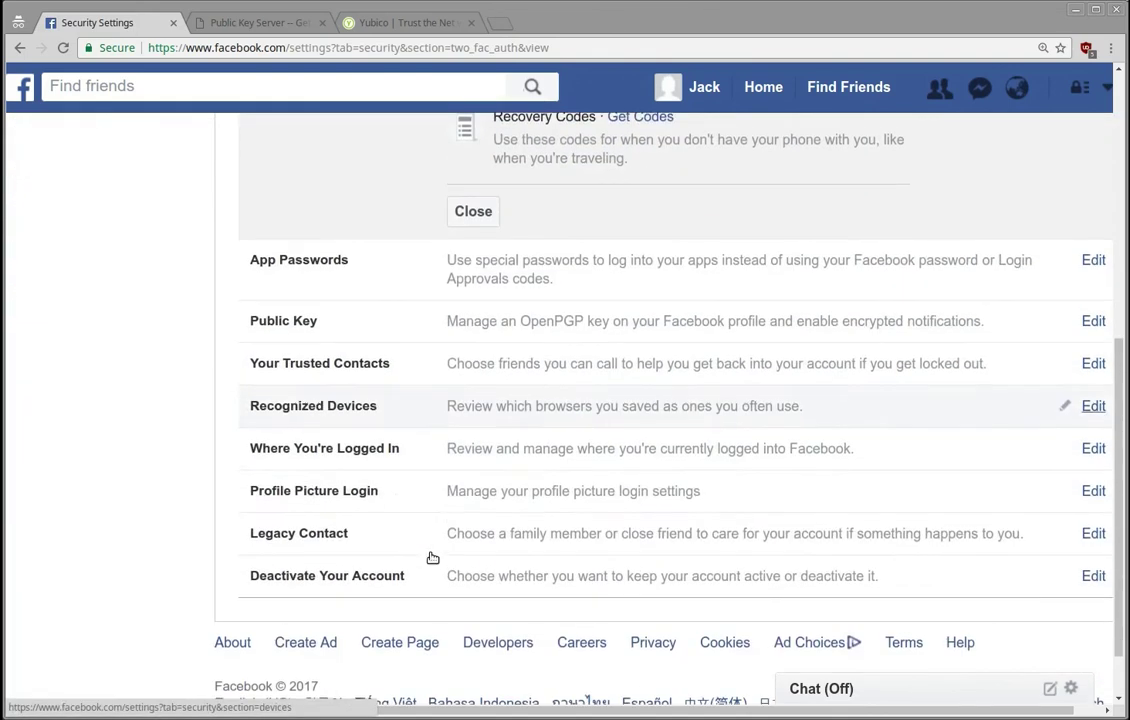